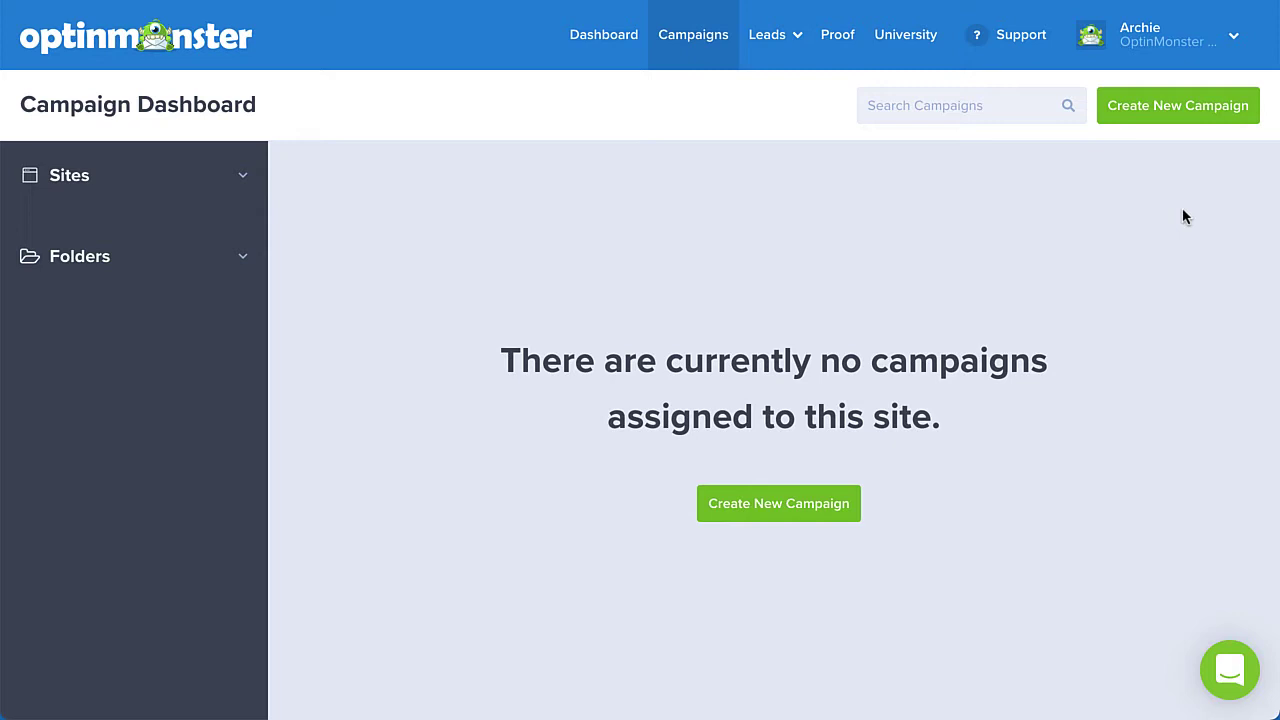
- Start a new popup campaign and browse the template gallery, toggling the filters
left_click(1180, 110)
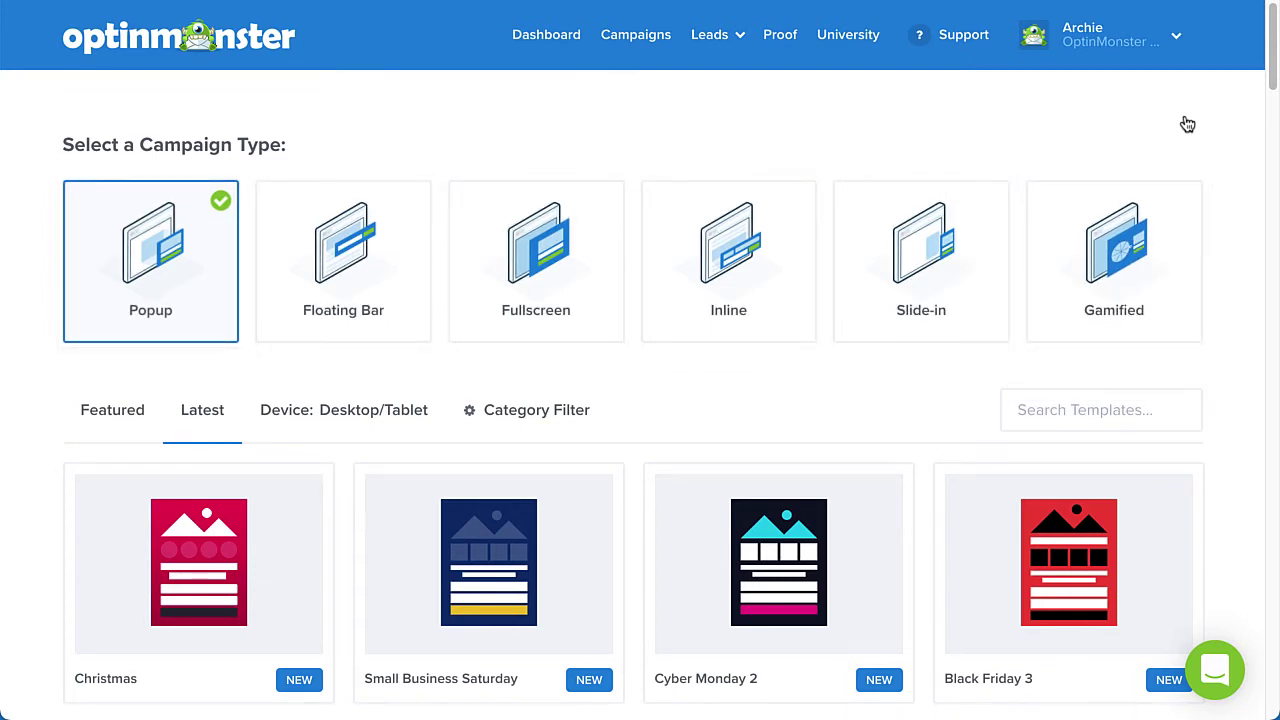
scroll(1187, 124, "down", 3)
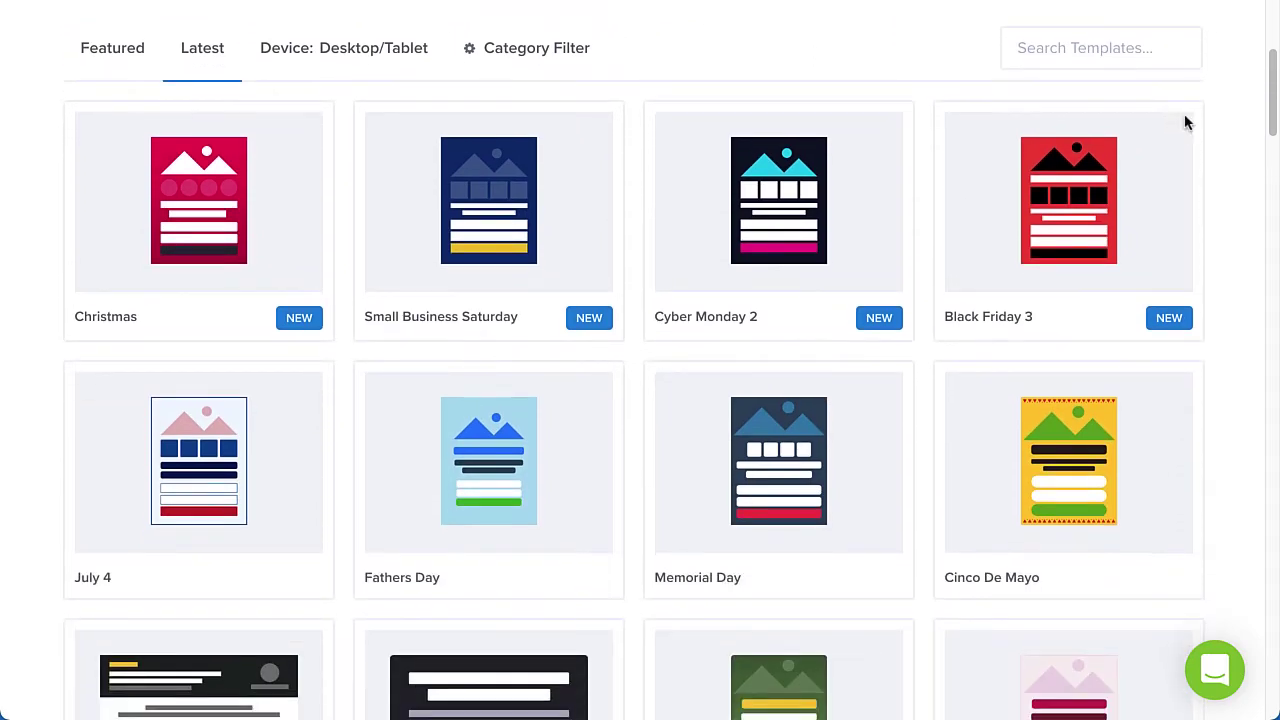
left_click(573, 60)
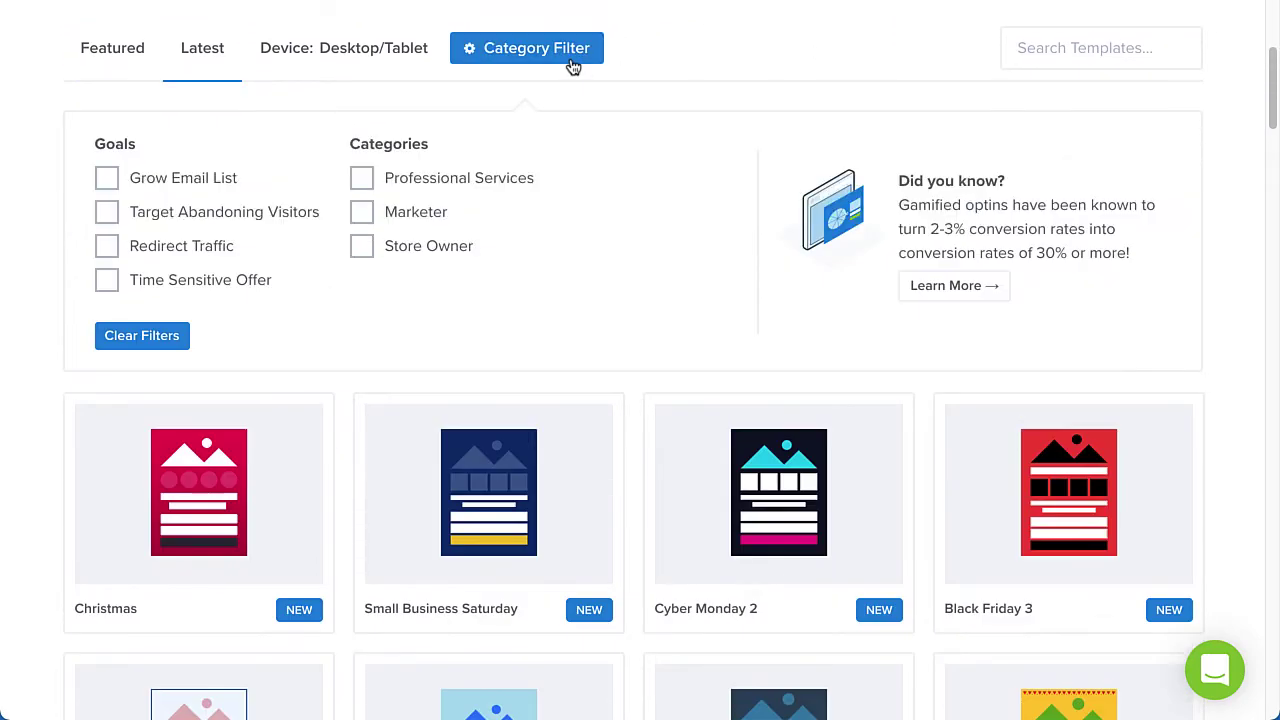
left_click(573, 66)
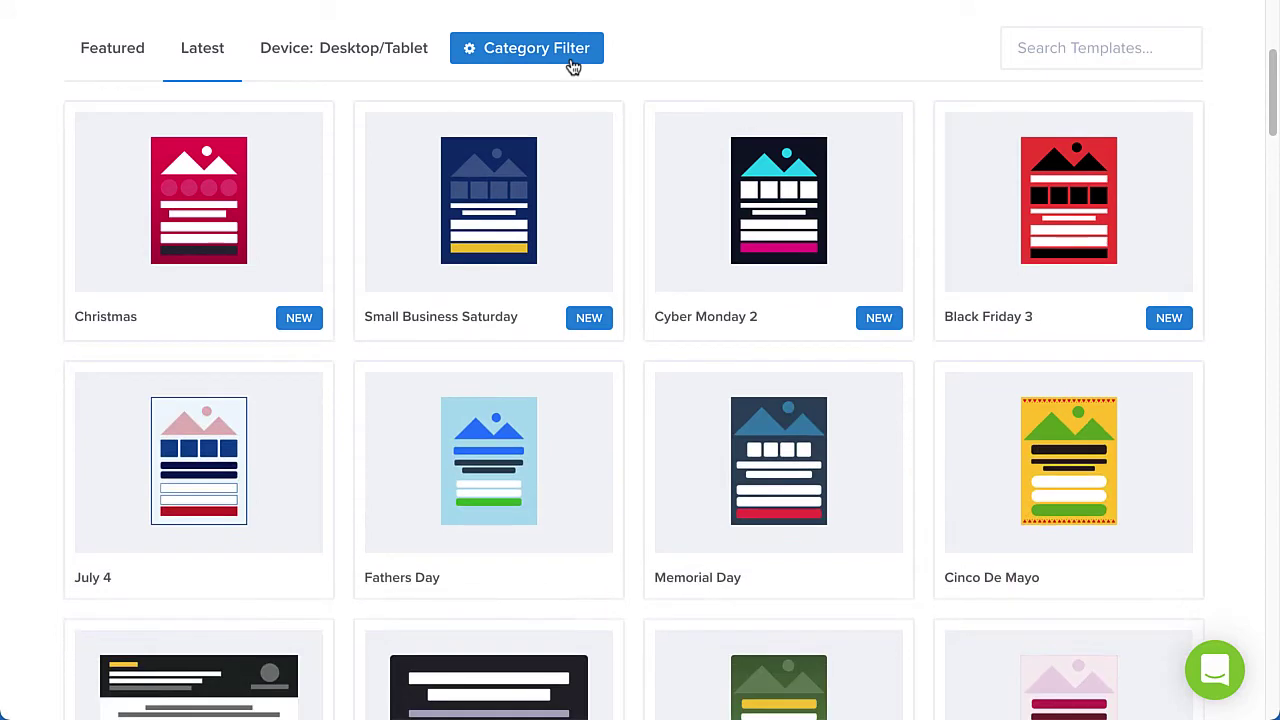
mouse_move(425, 57)
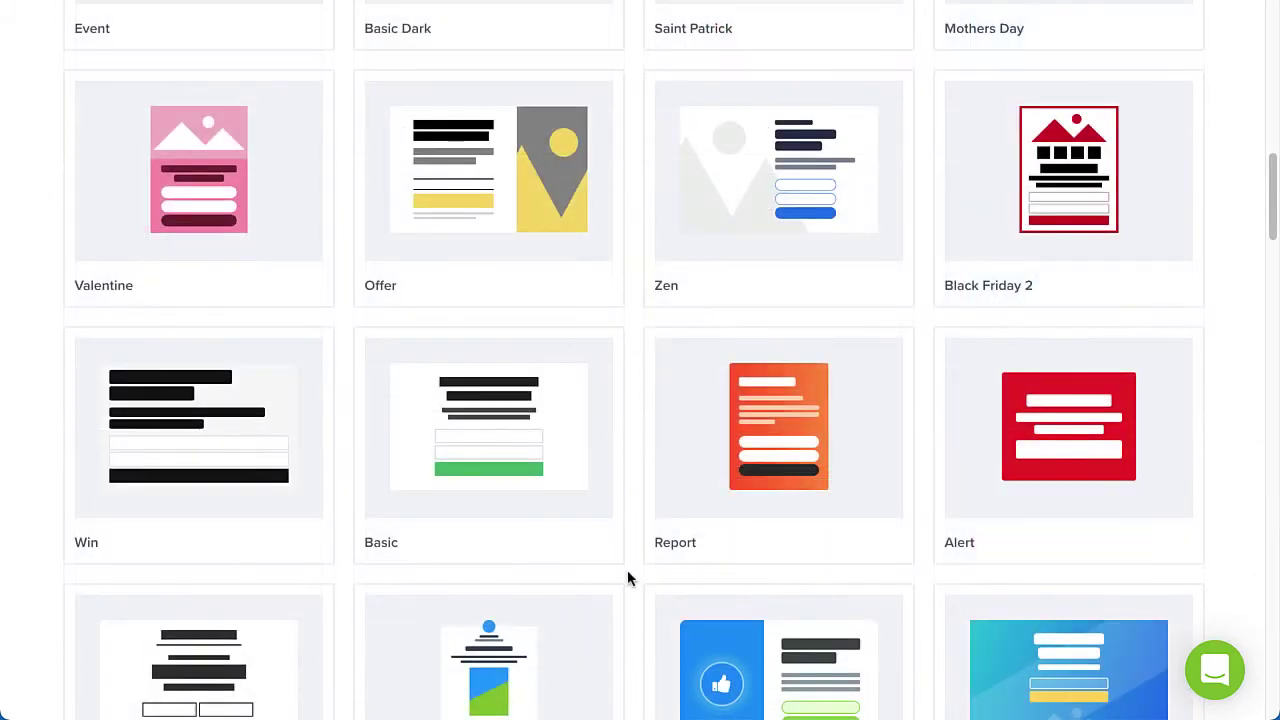
- Preview the Basic template's subscribe popup, then choose Basic for the campaign
mouse_move(548, 490)
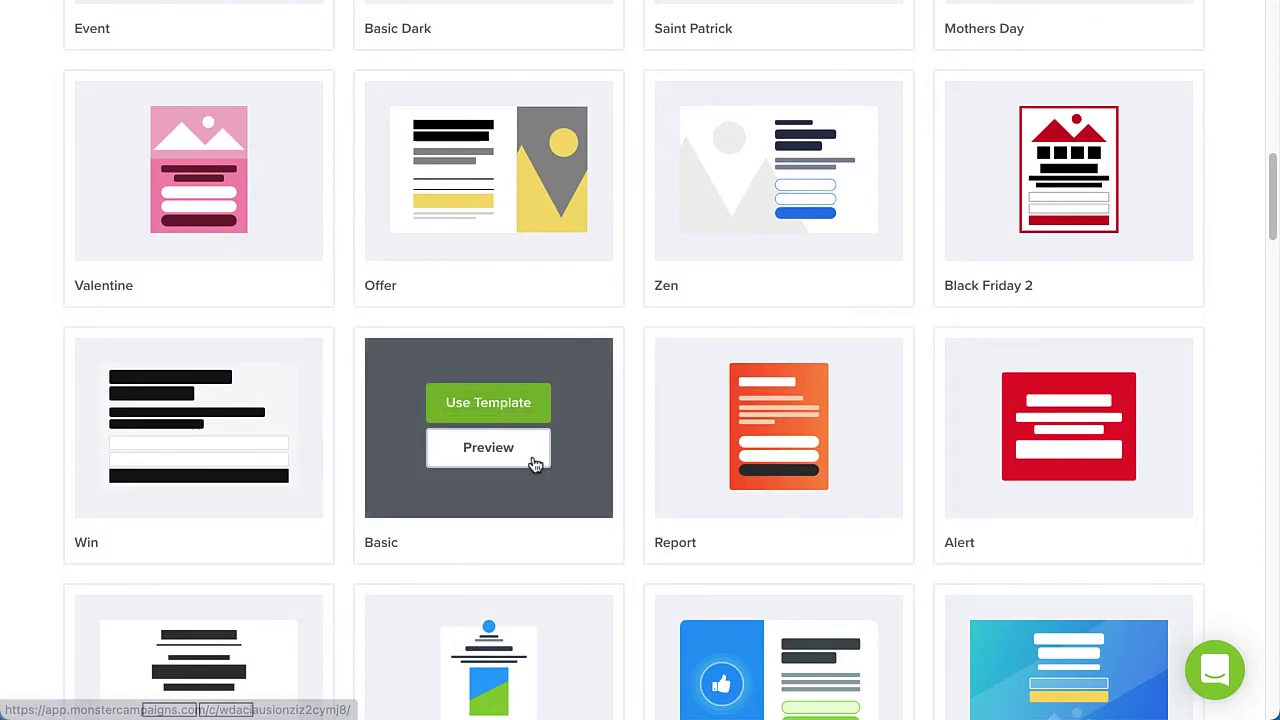
left_click(537, 457)
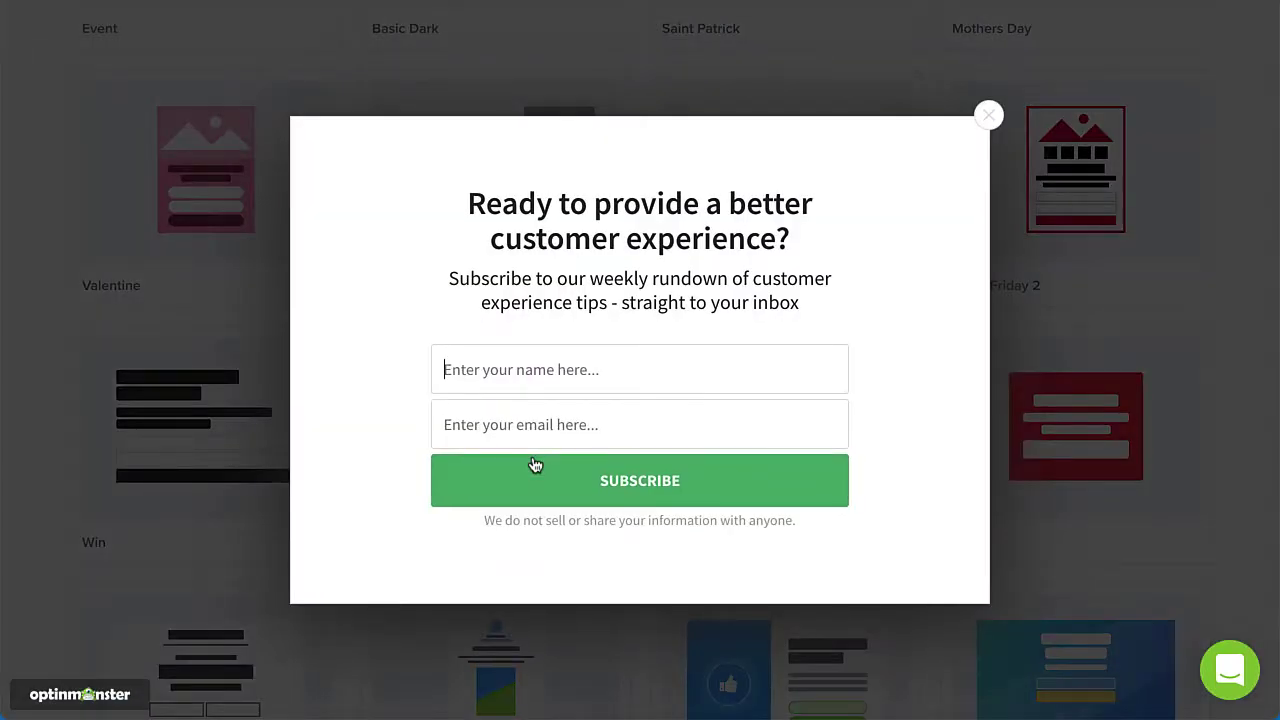
key("Escape")
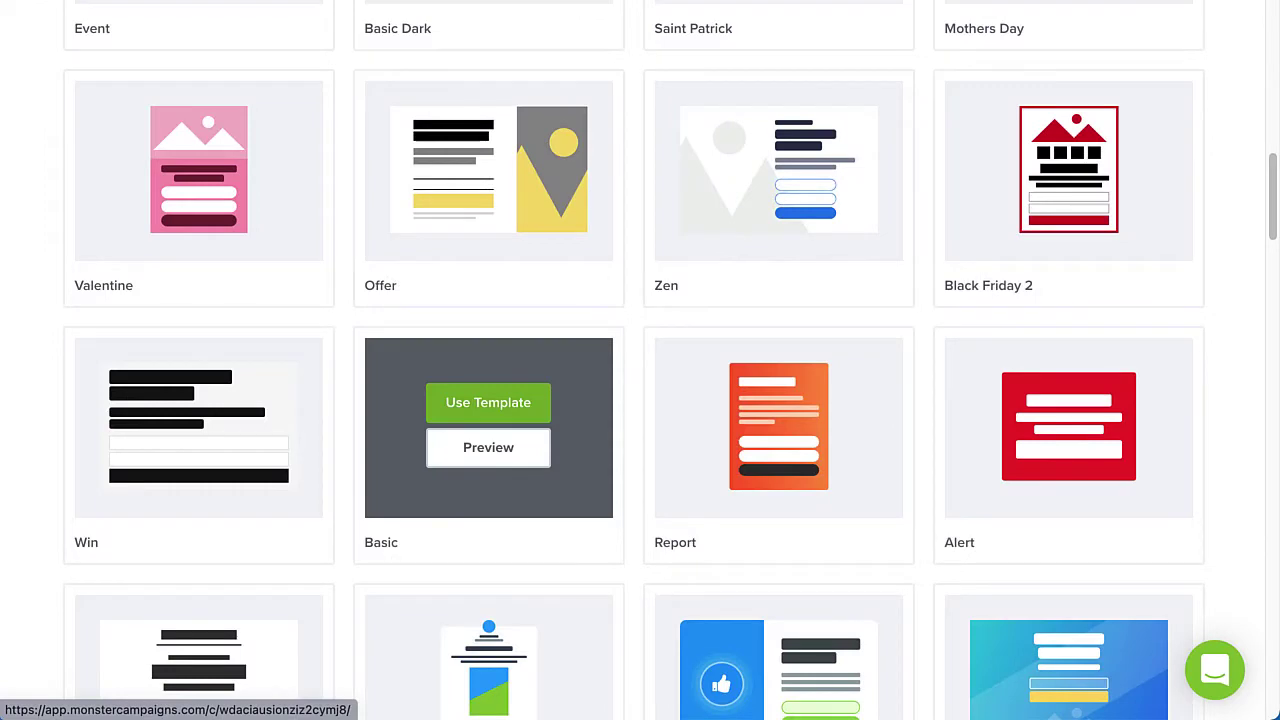
left_click(524, 408)
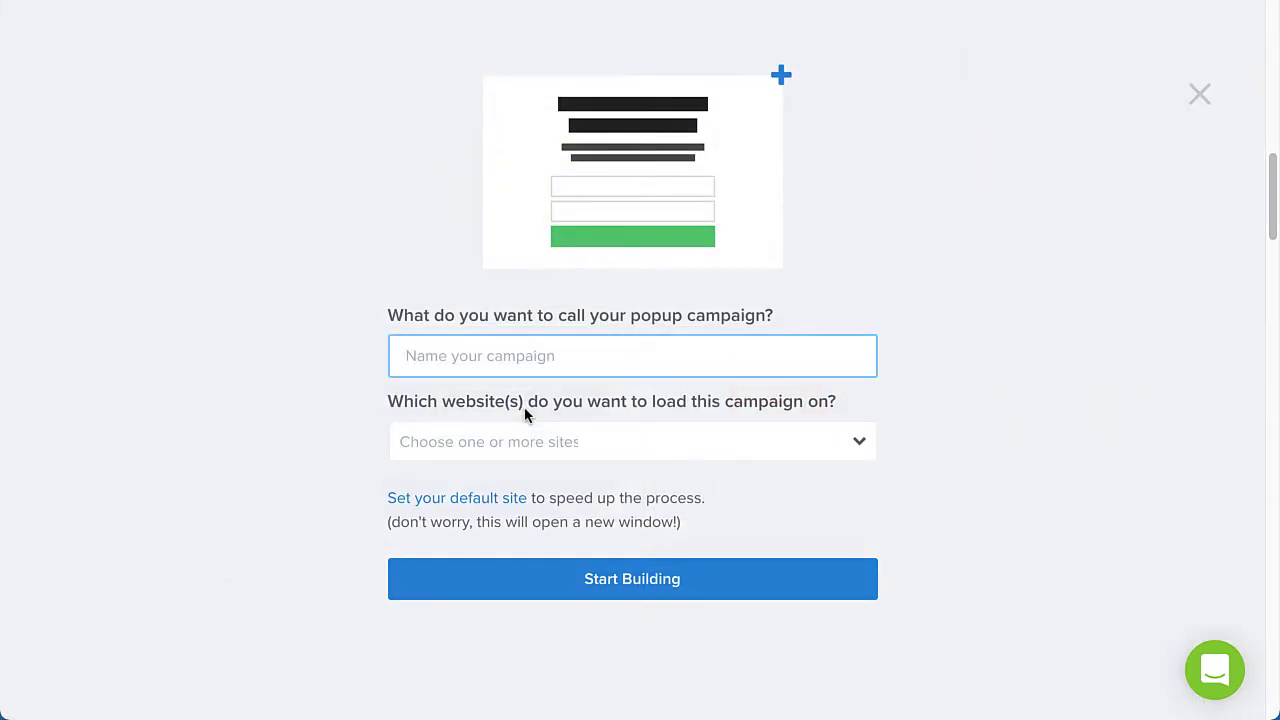
- Name the campaign 'Newsletter Signup (Popup)', assign it to Simply Natural, and start building
type("Newsletter Signup (Popup)")
left_click(894, 398)
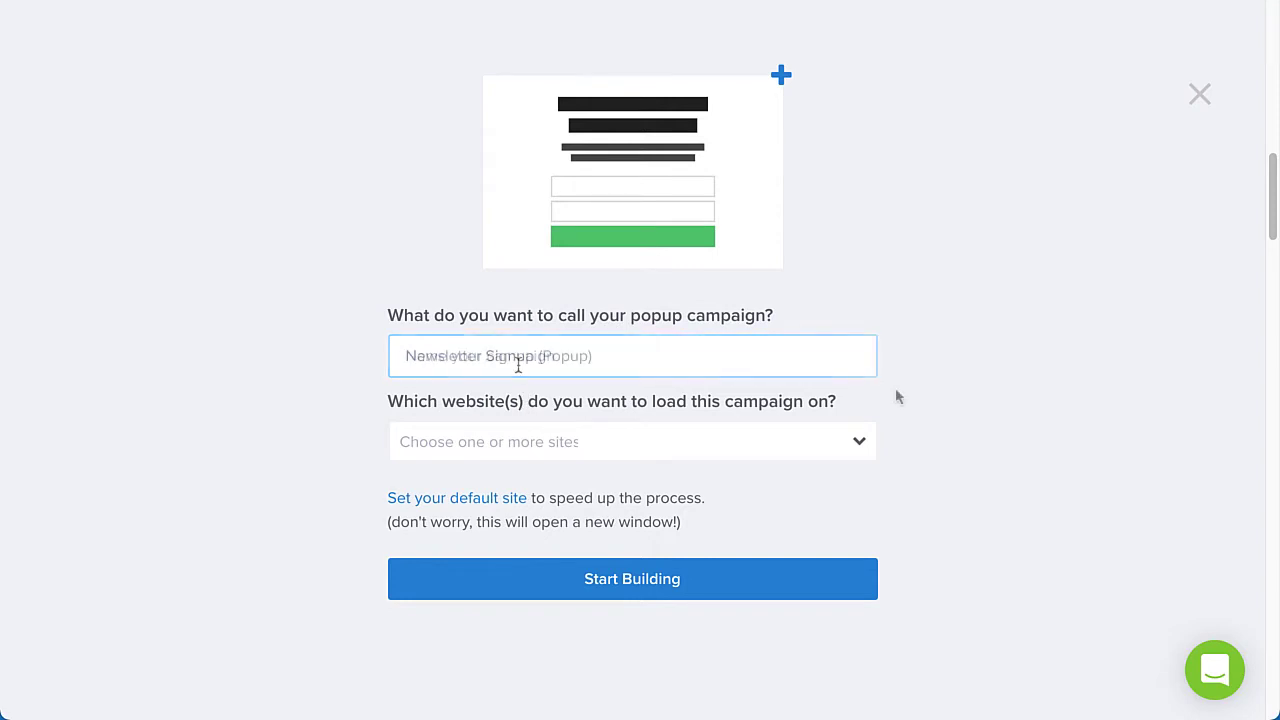
left_click(857, 442)
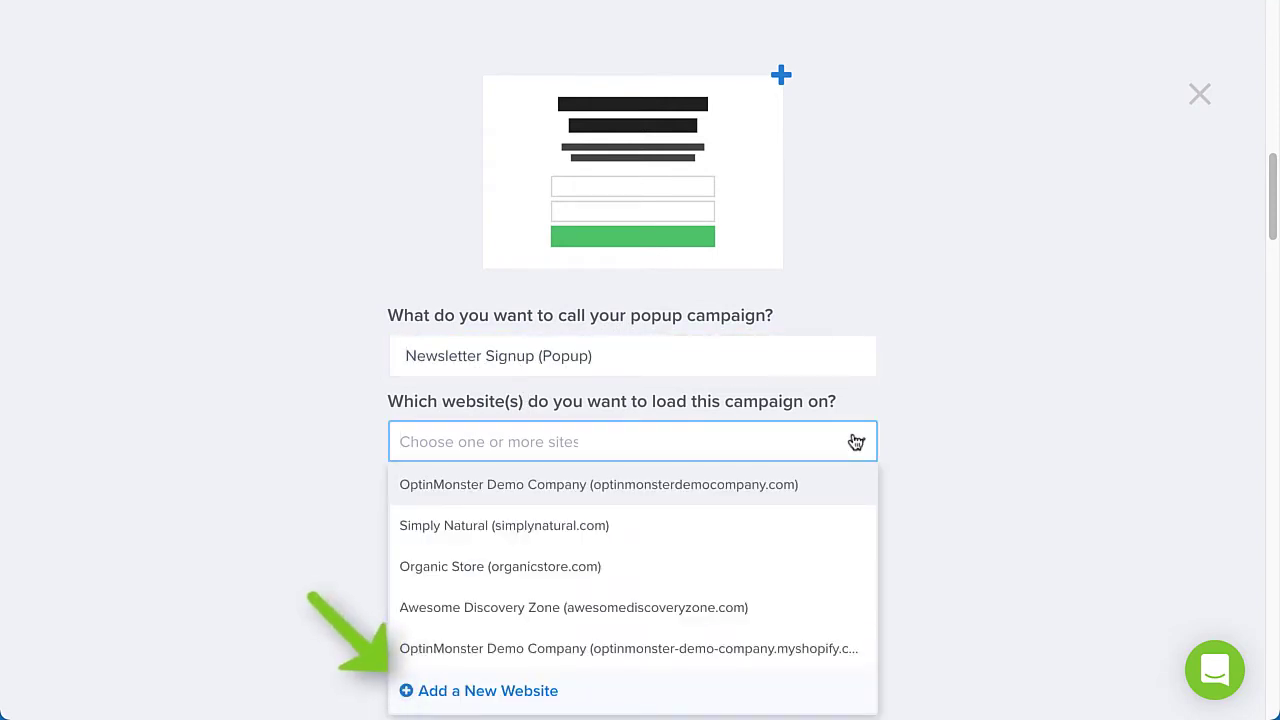
left_click(797, 522)
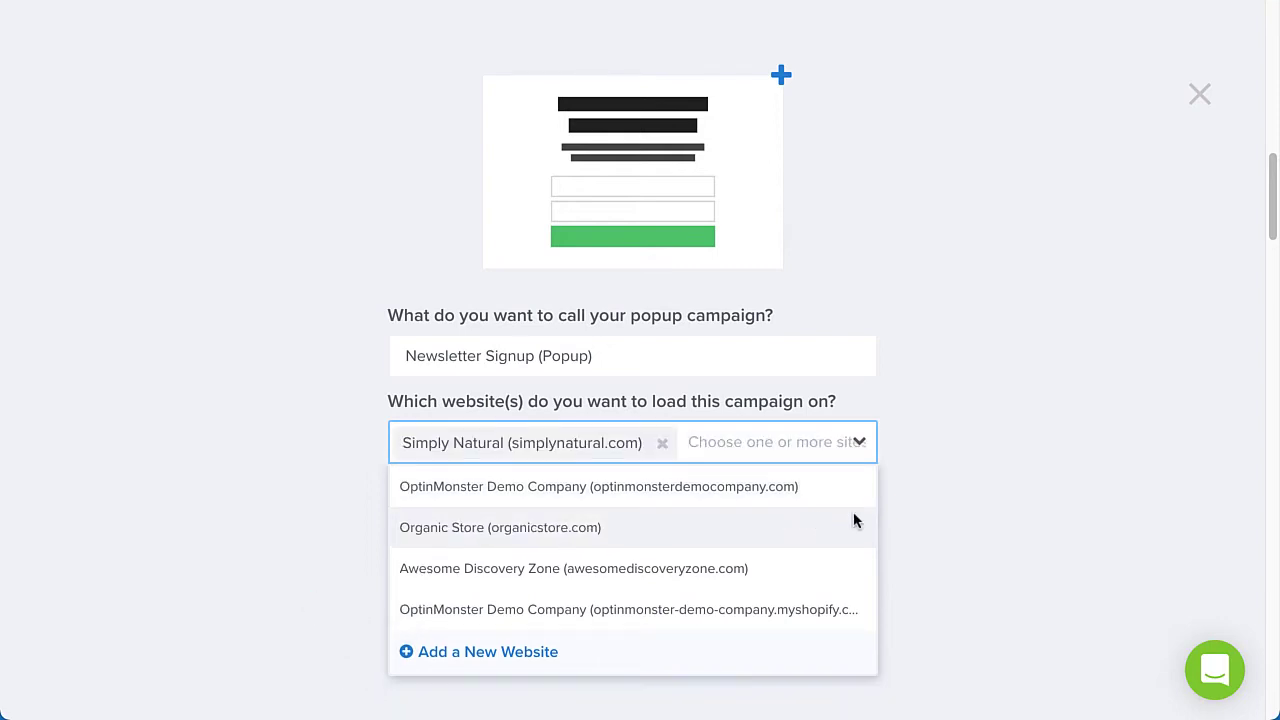
left_click(901, 520)
left_click(840, 585)
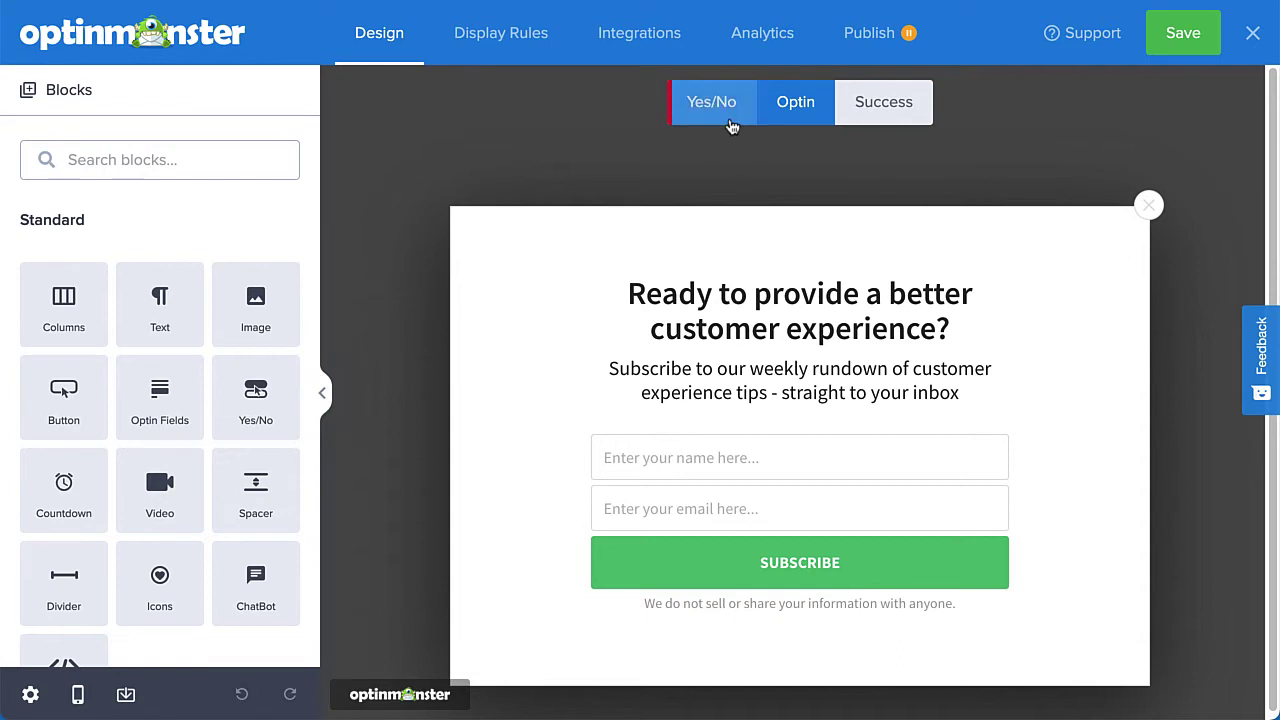
- Review the Yes/No, Optin and Success views, then open the optin's View Styling settings
left_click(732, 126)
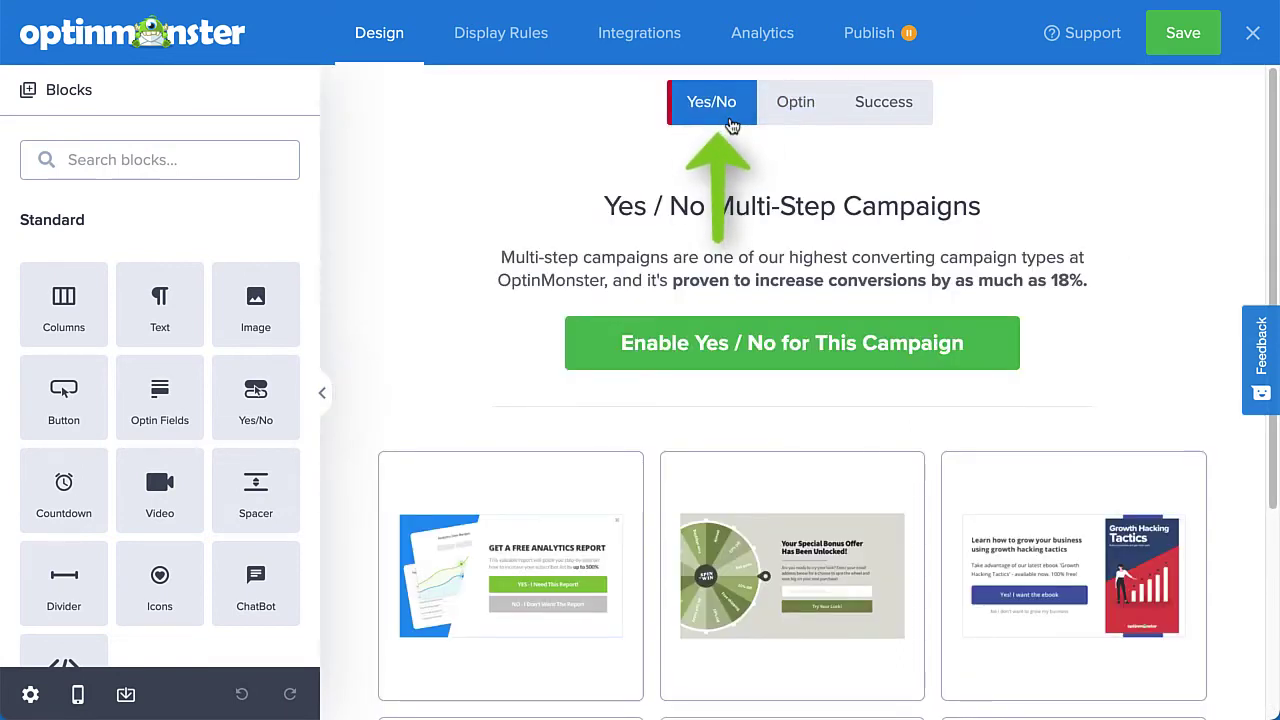
left_click(795, 116)
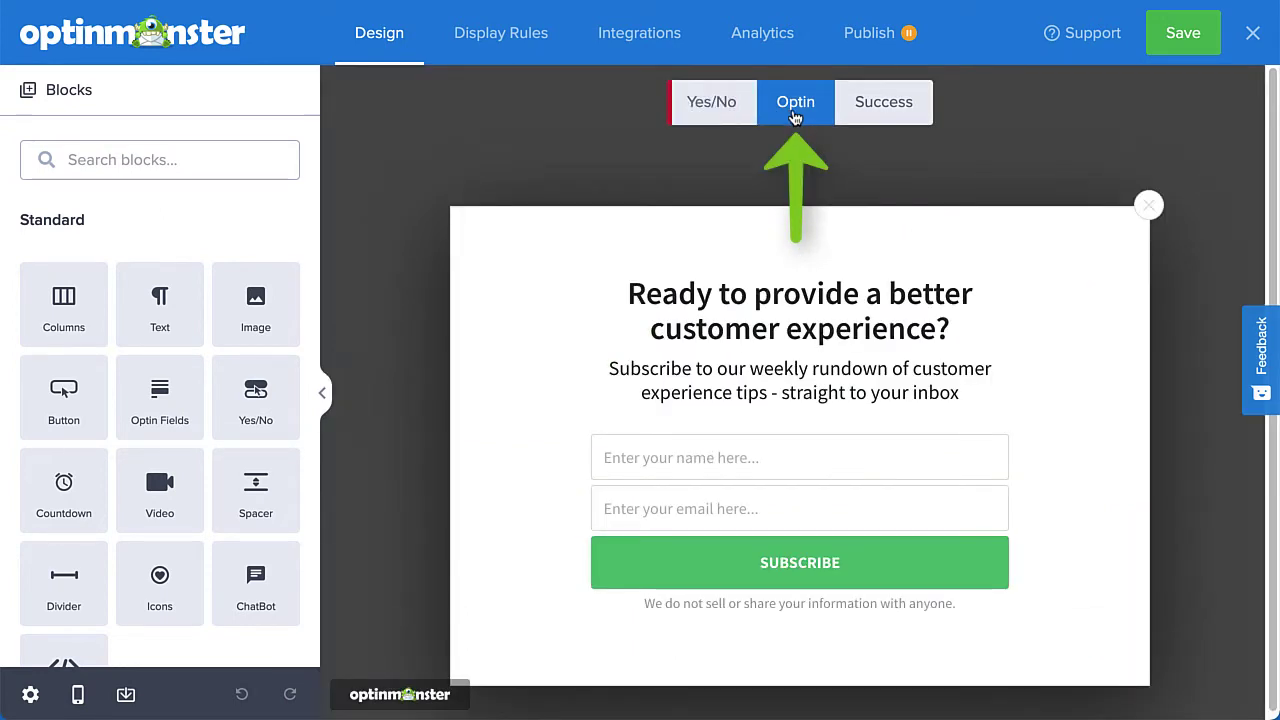
left_click(870, 117)
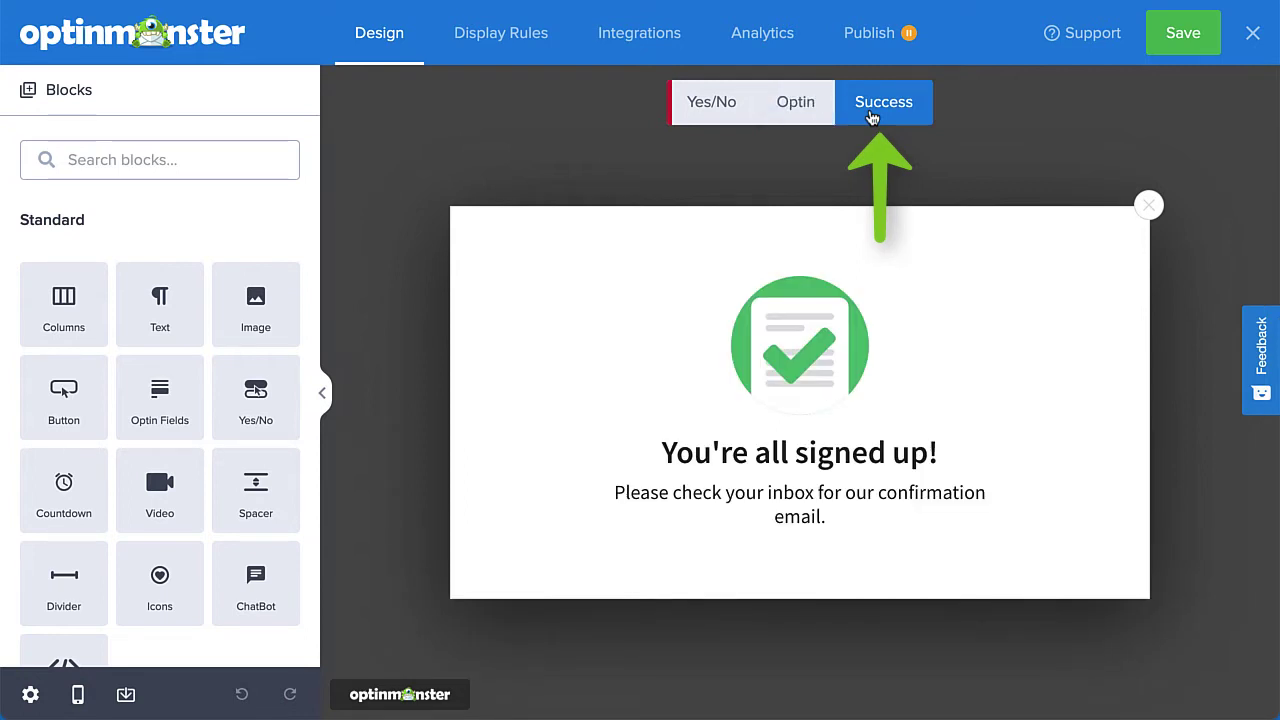
left_click(806, 115)
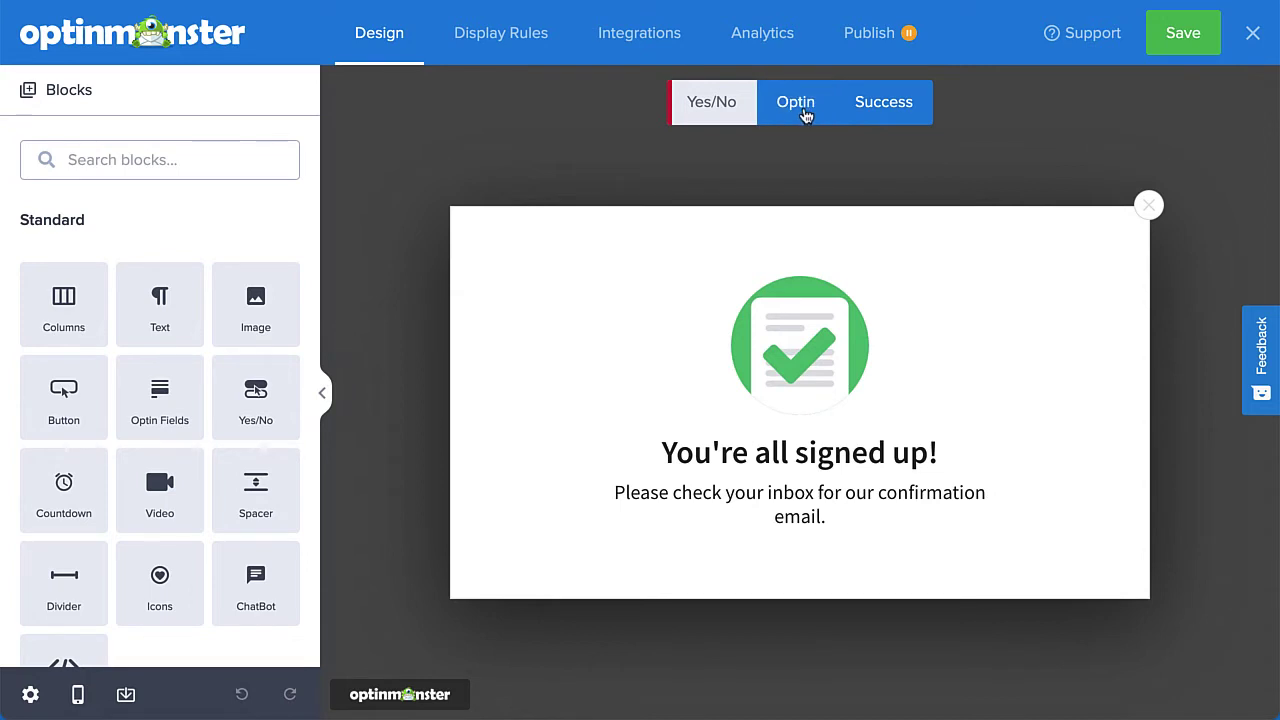
left_click(588, 249)
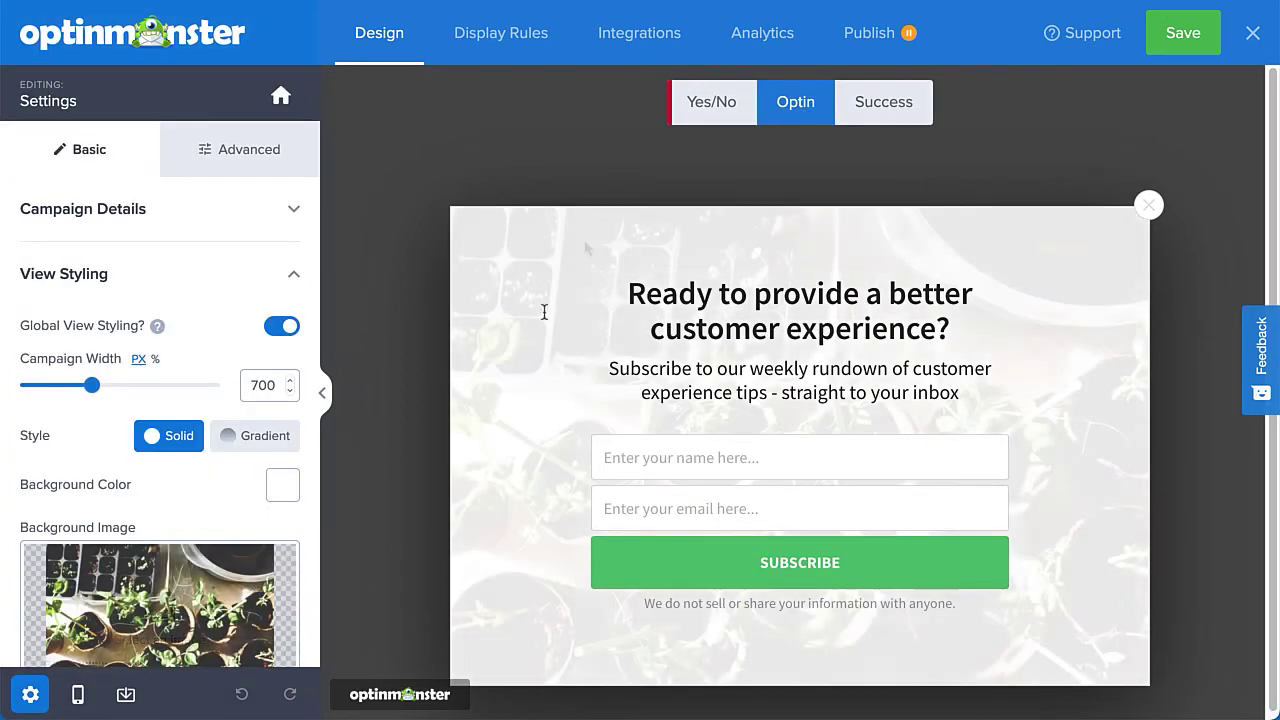
- Inspect the signup form fields and subscribe button actions, then open the Display Rules conditions
double_click(662, 294)
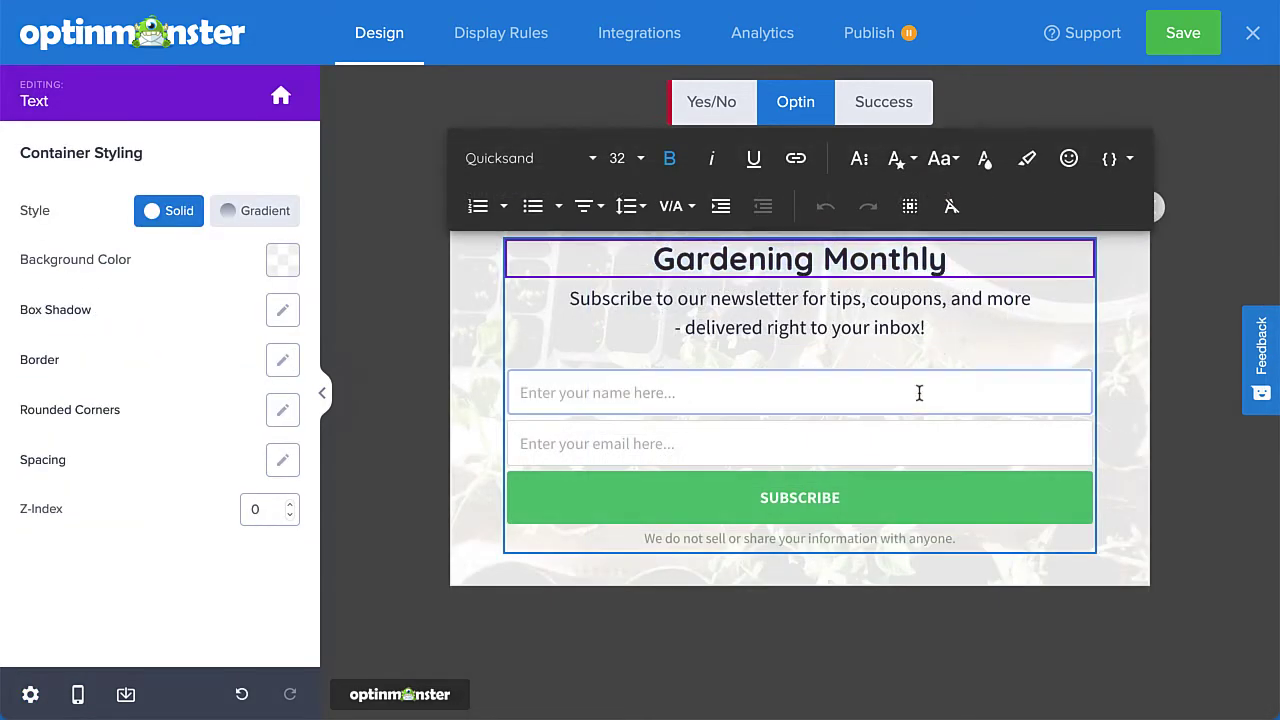
left_click(919, 393)
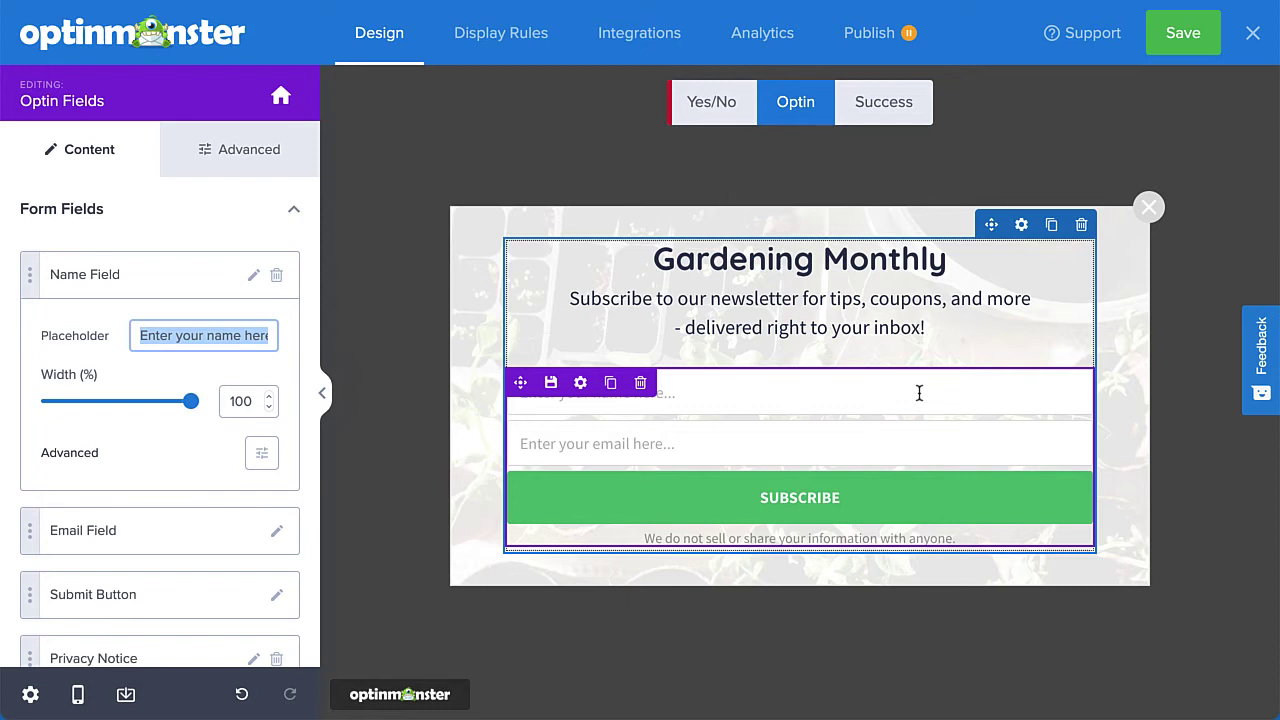
left_click(885, 500)
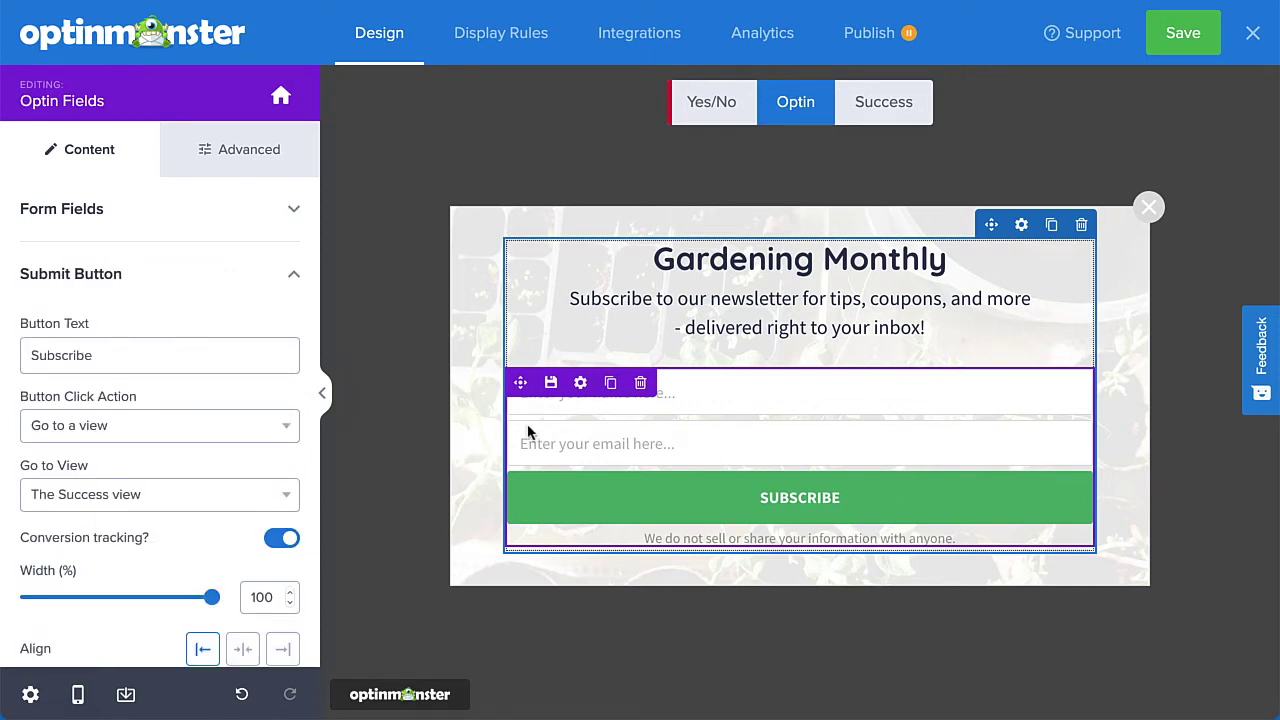
left_click(285, 427)
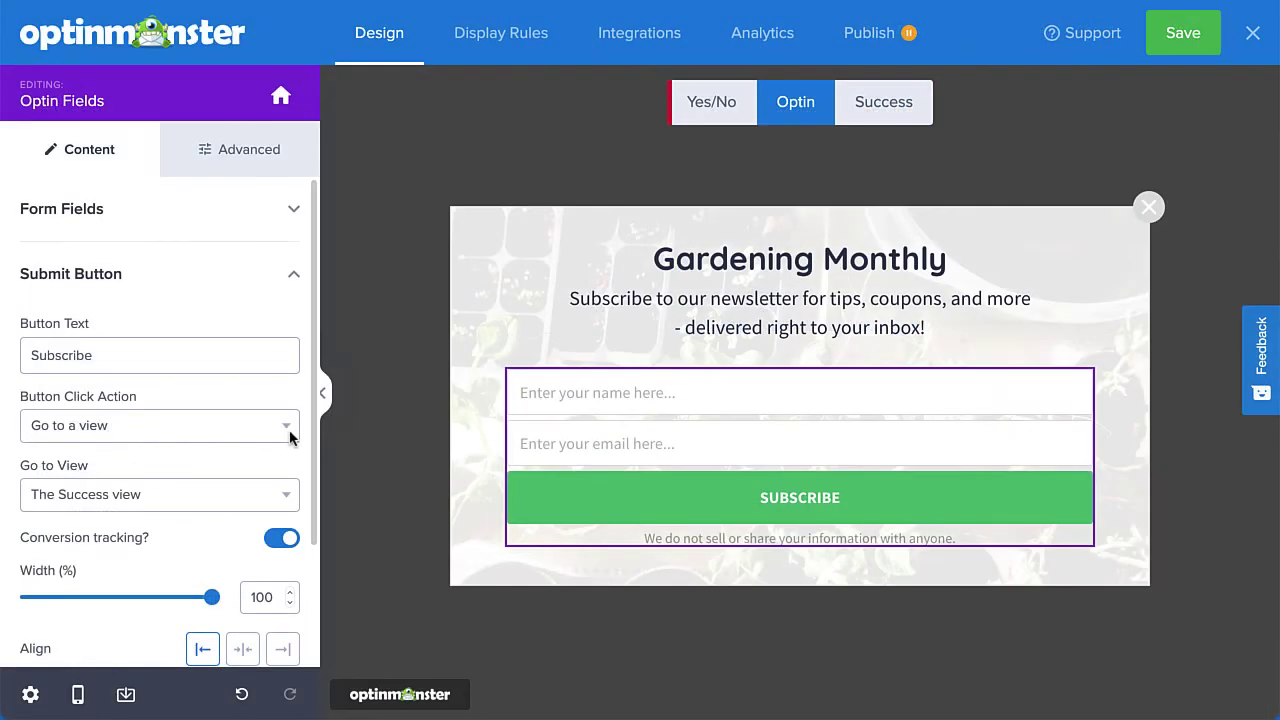
left_click(478, 40)
left_click(443, 170)
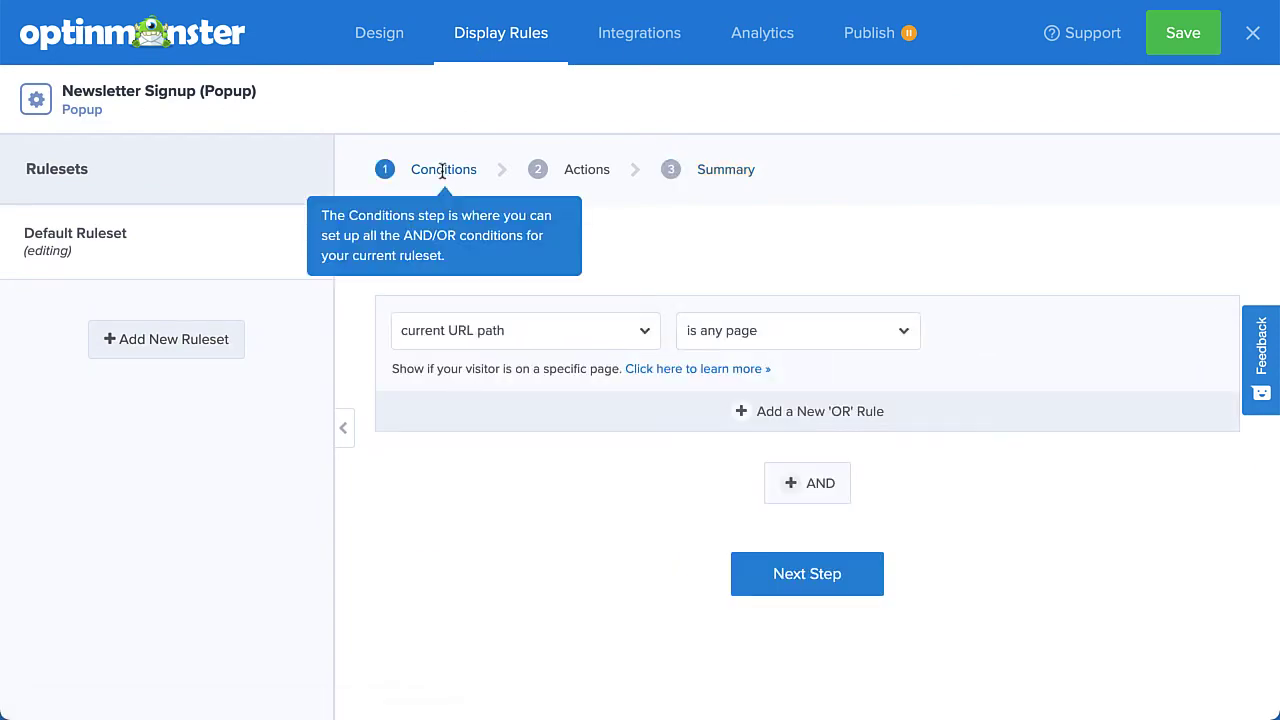
- Show the popup when the URL path contains 'blog' and time on page is at least 5 seconds
left_click(450, 330)
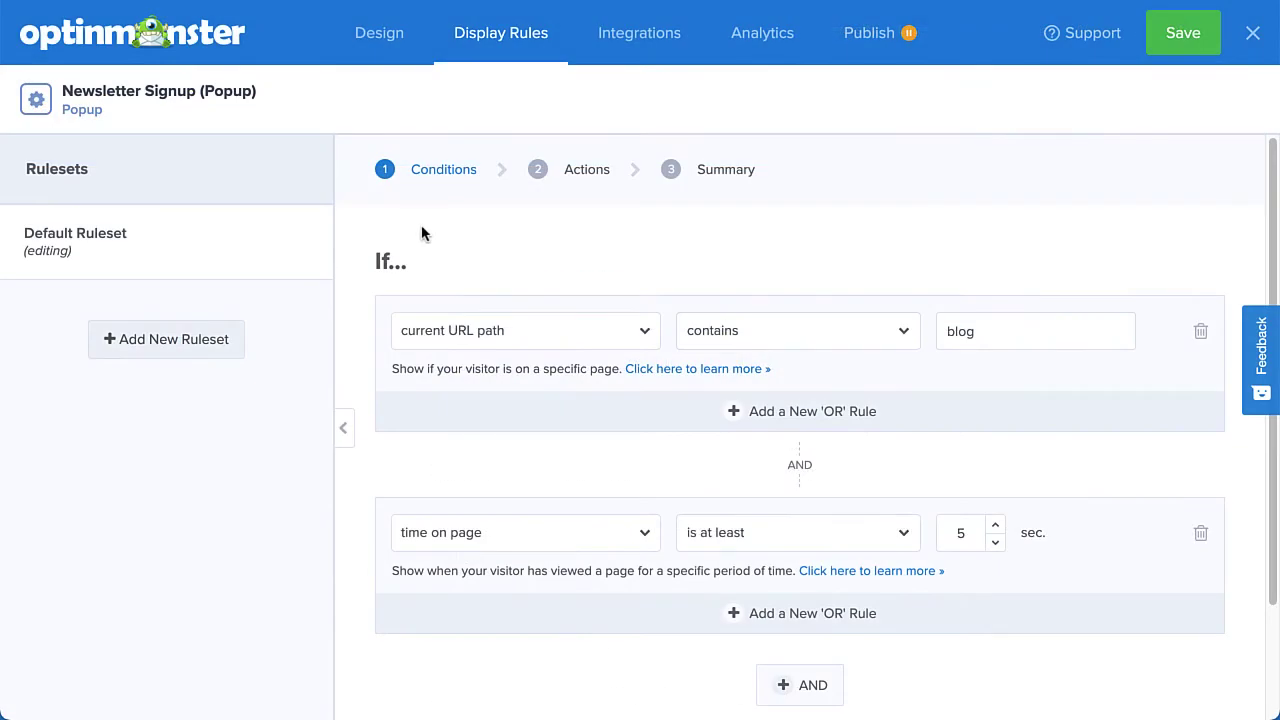
left_click(626, 40)
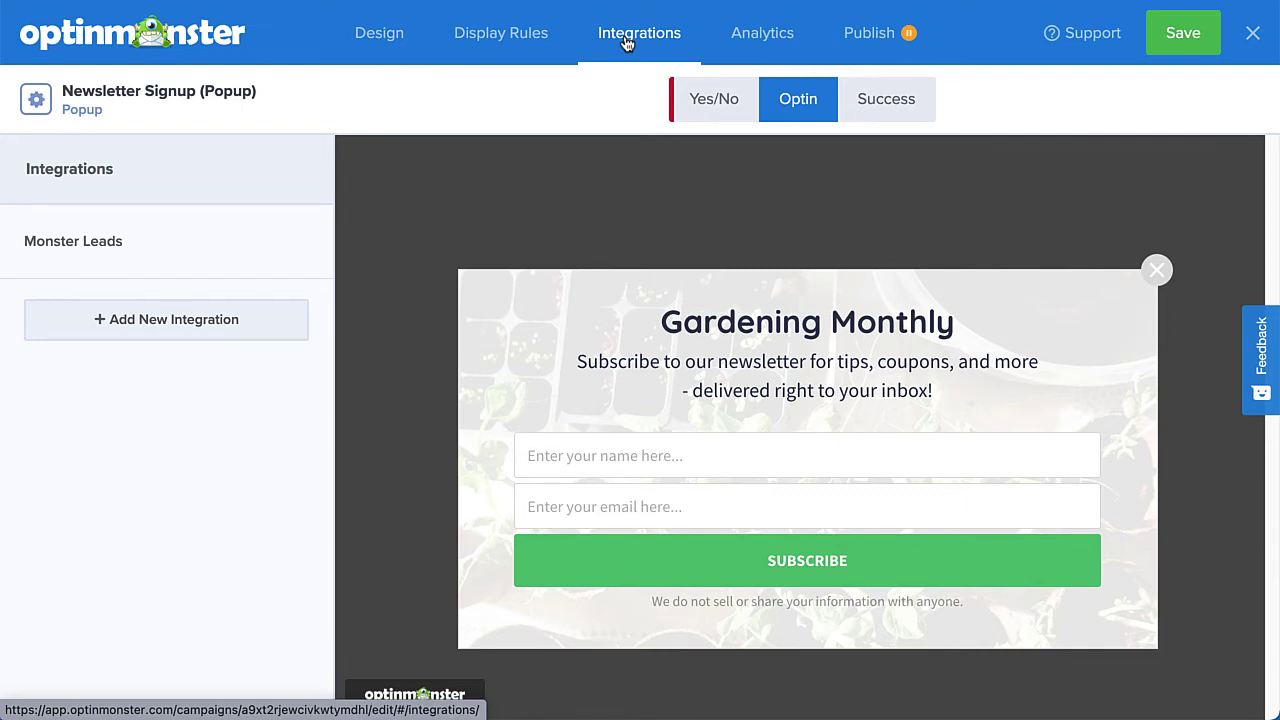
- Add a new email provider integration, scrolling the provider list for Constant Contact
left_click(277, 312)
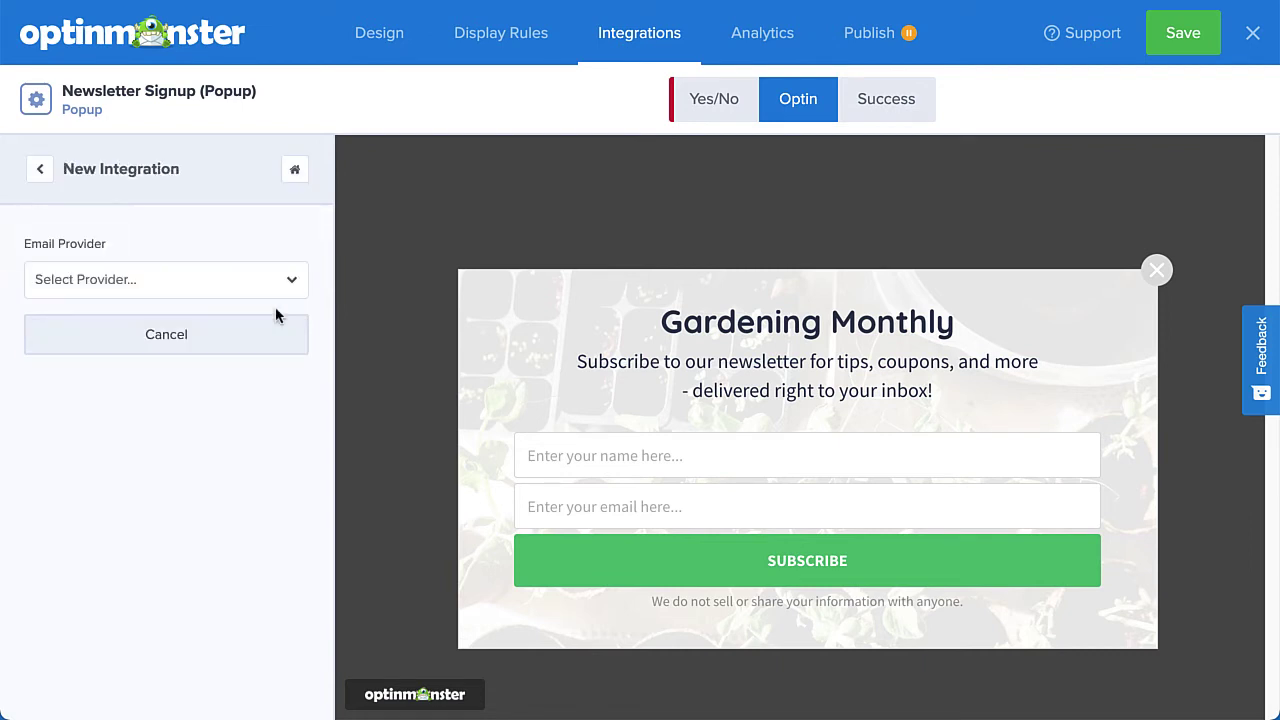
left_click(272, 291)
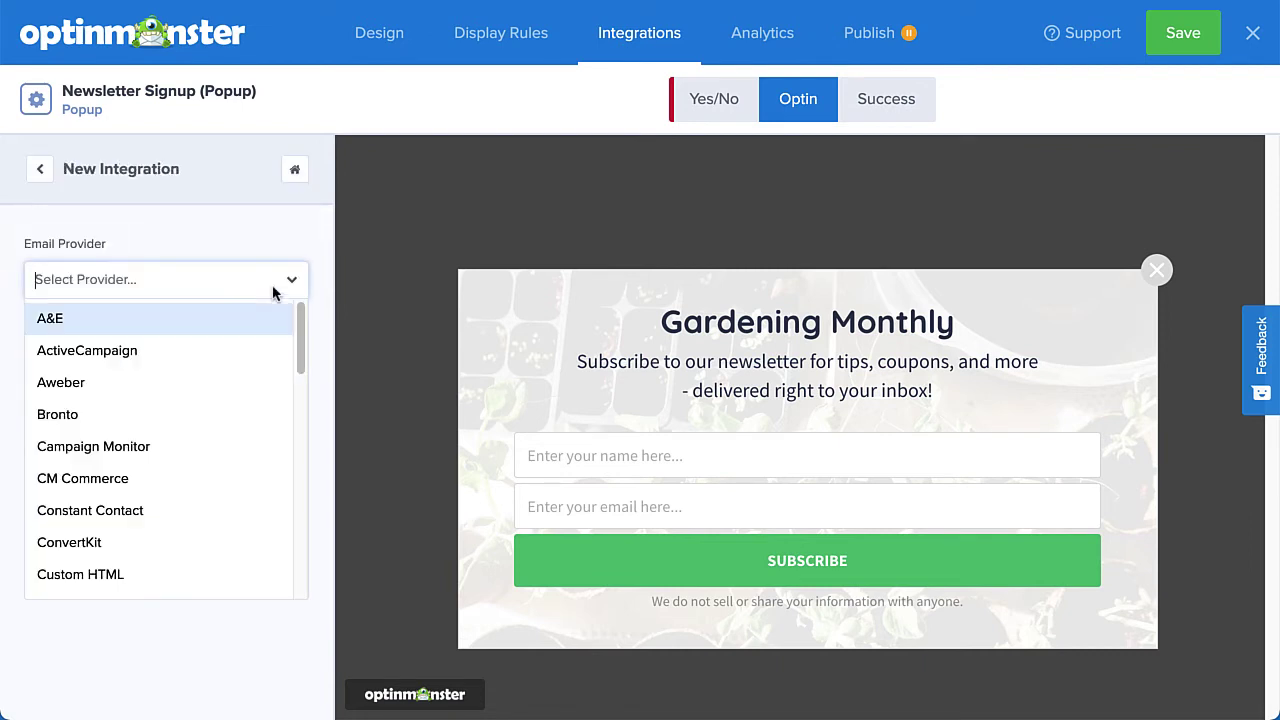
scroll(267, 326, "down", 5)
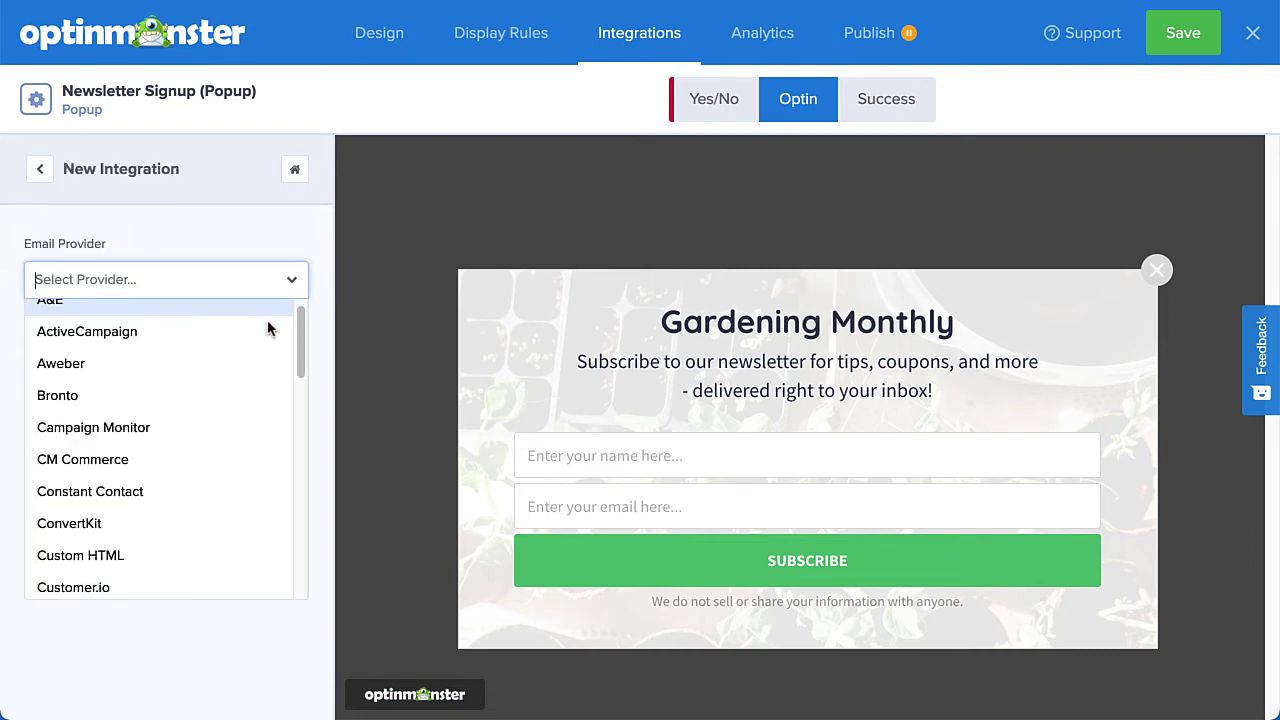
scroll(267, 322, "down", 4)
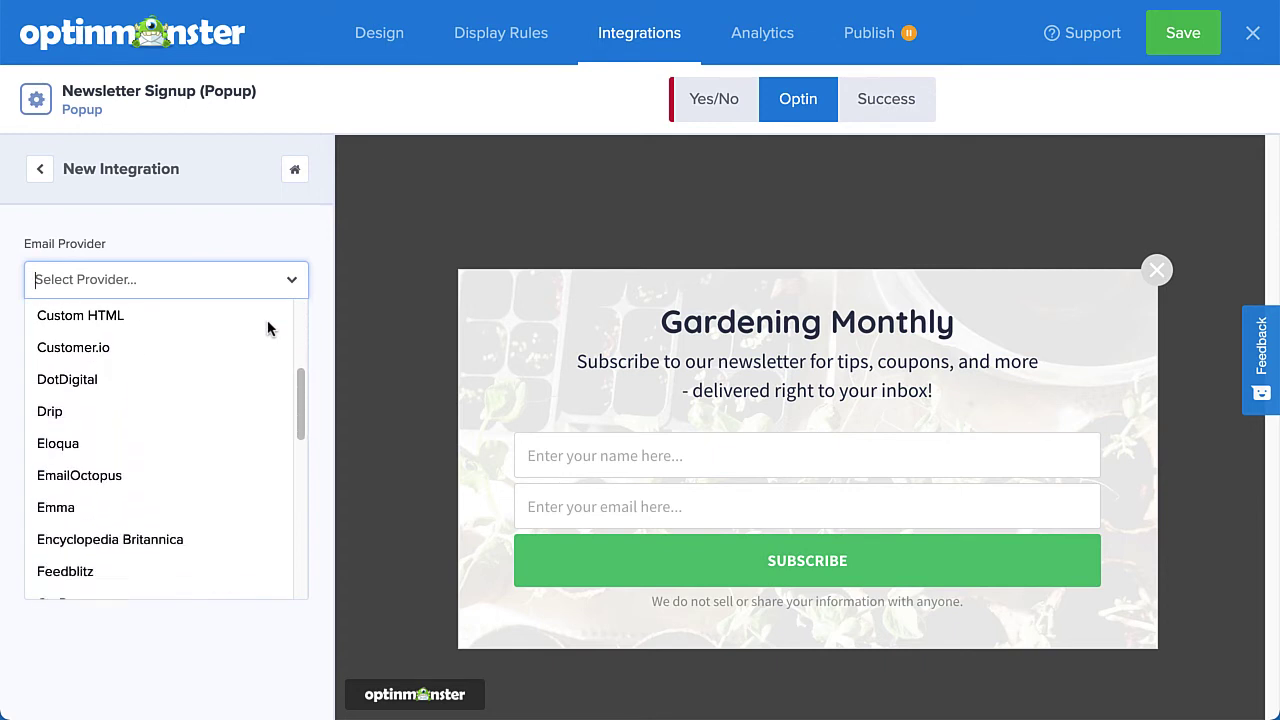
scroll(267, 322, "down", 2)
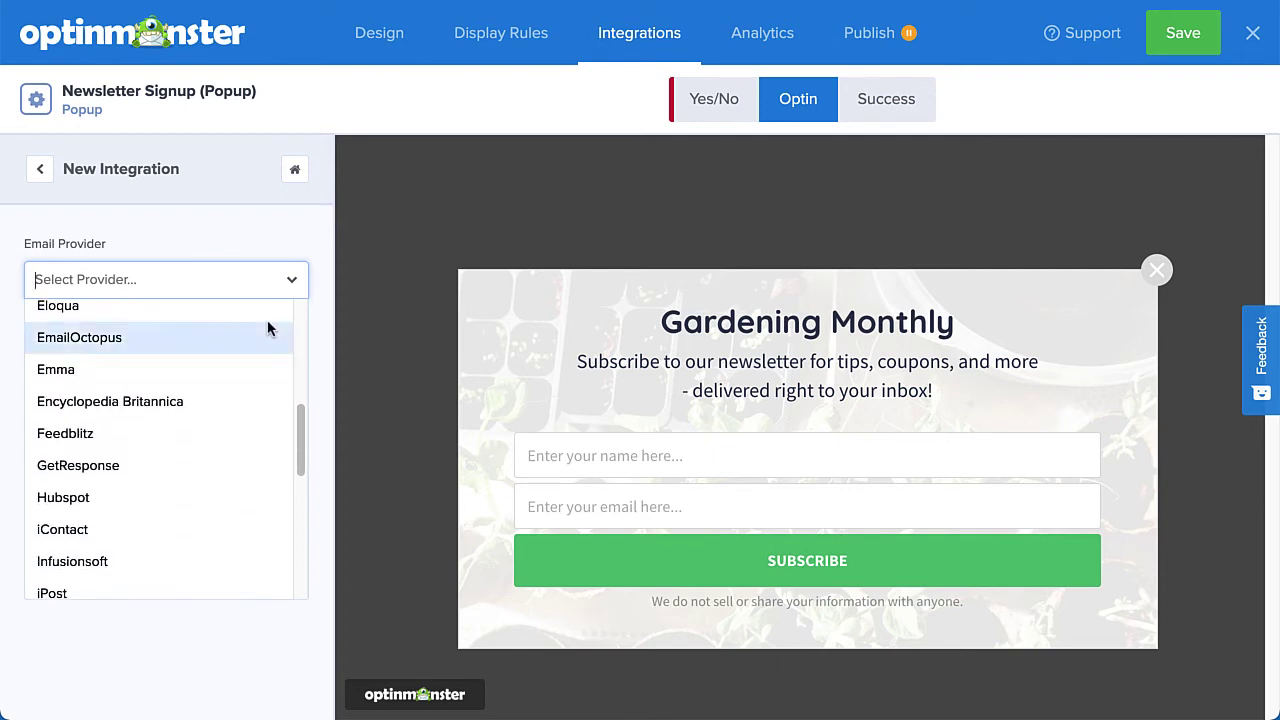
scroll(267, 322, "down", 7)
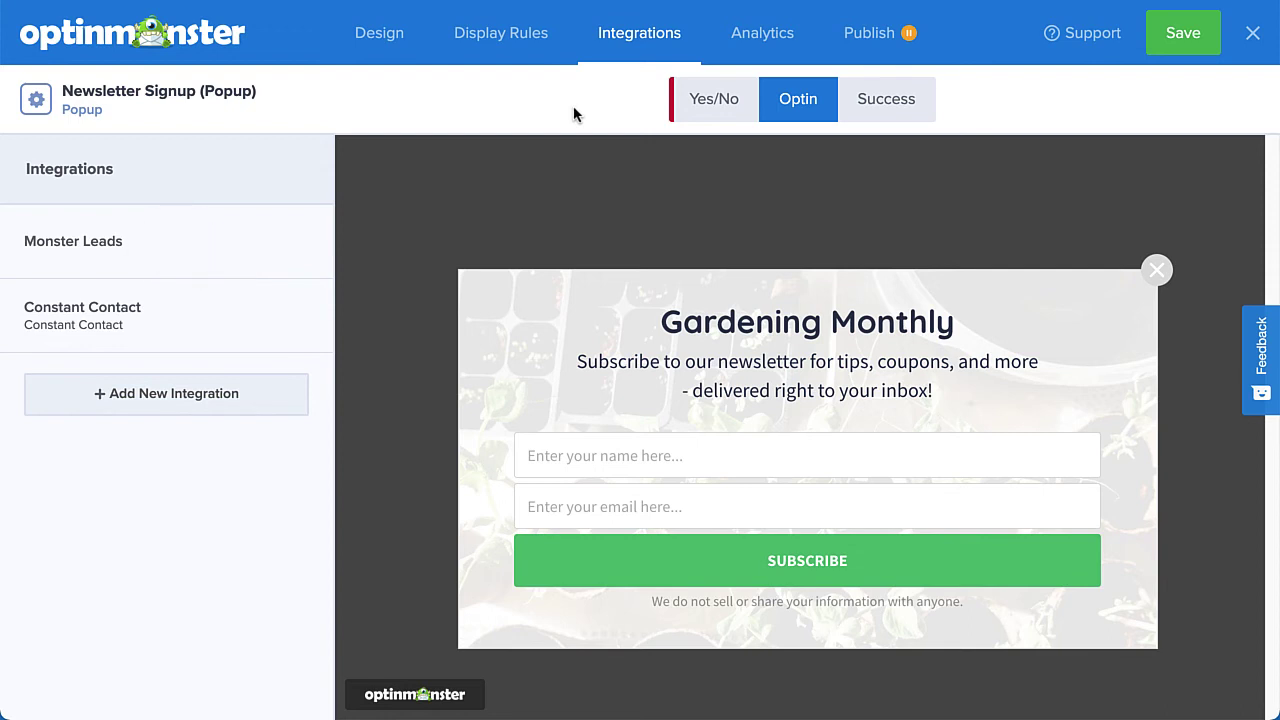
left_click(747, 38)
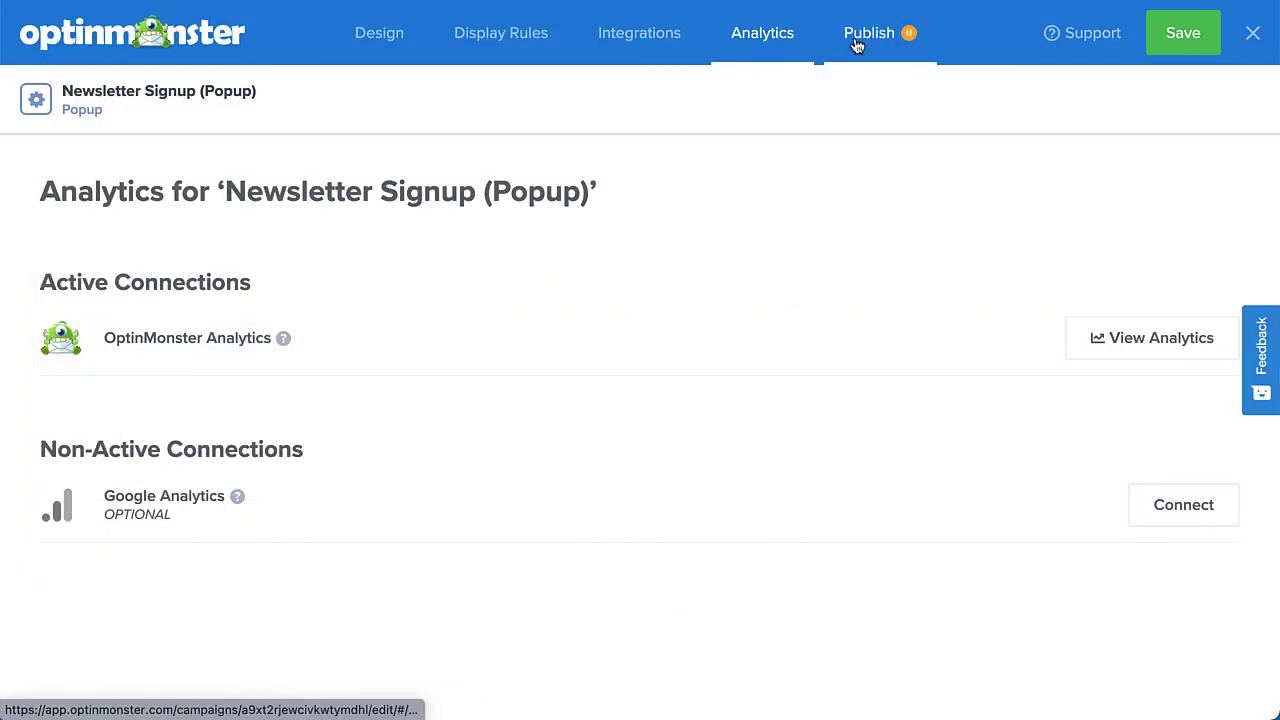
- Open the Publish tab showing the Draft status and completed summary checks
left_click(855, 43)
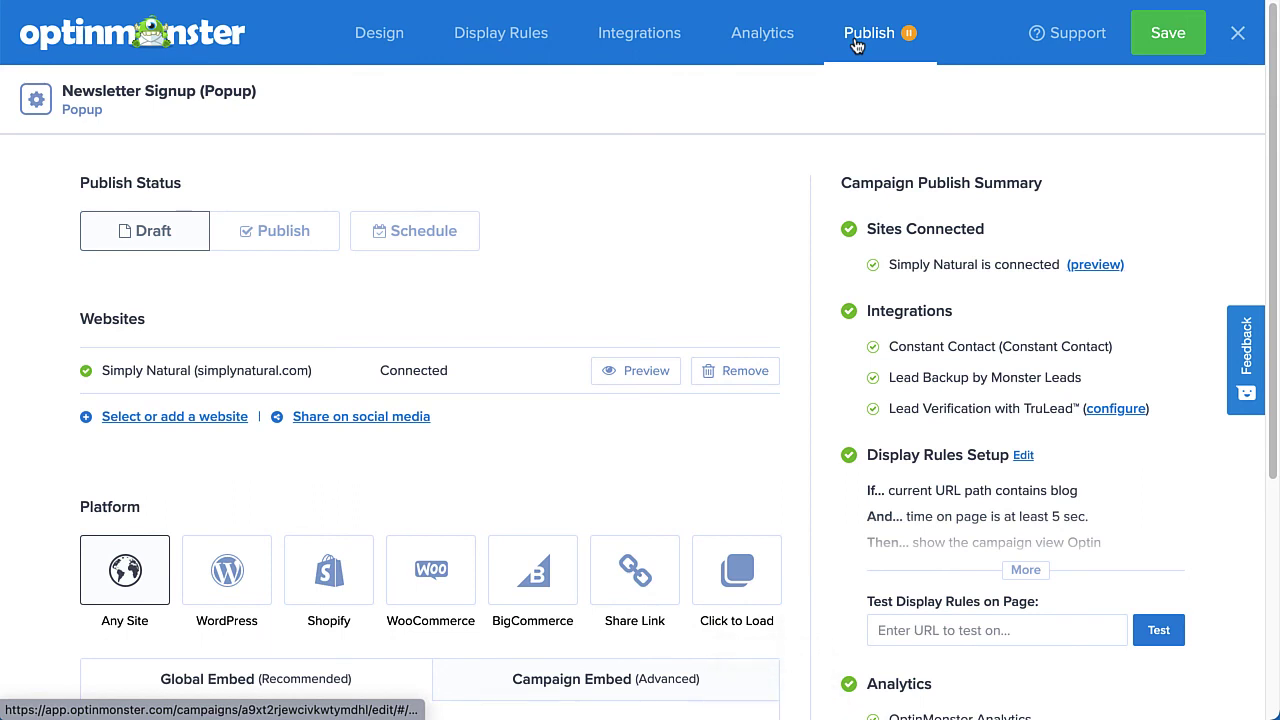
- Set the Newsletter Signup (Popup) campaign's status to Publish and save it
left_click(312, 233)
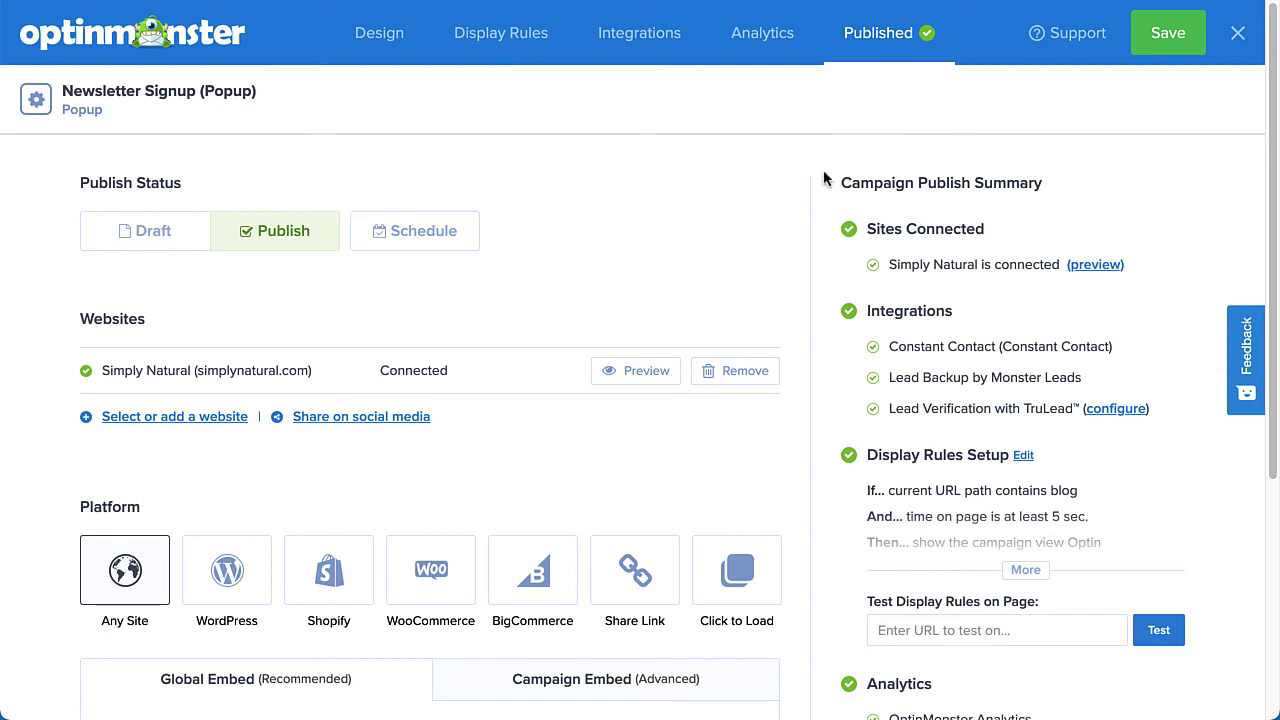
left_click(1160, 40)
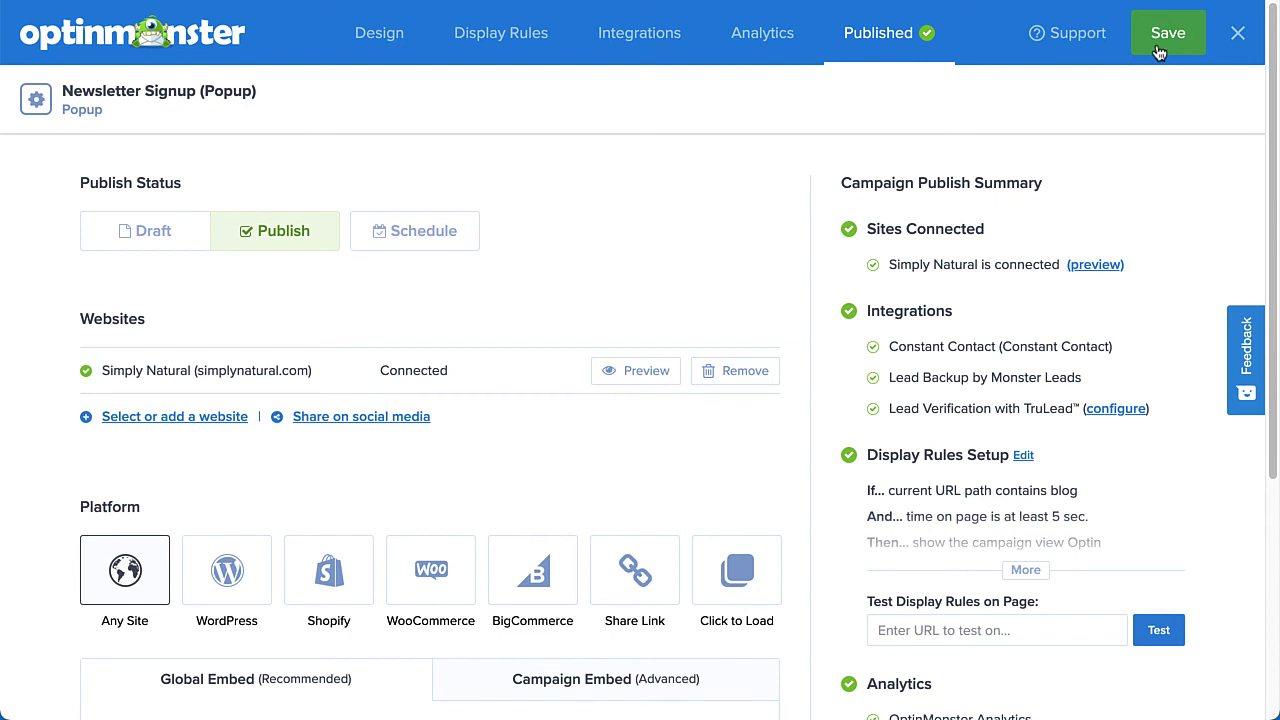
- Scroll through the Publish page and the OptinMonster Docs help categories
scroll(1146, 66, "down", 3)
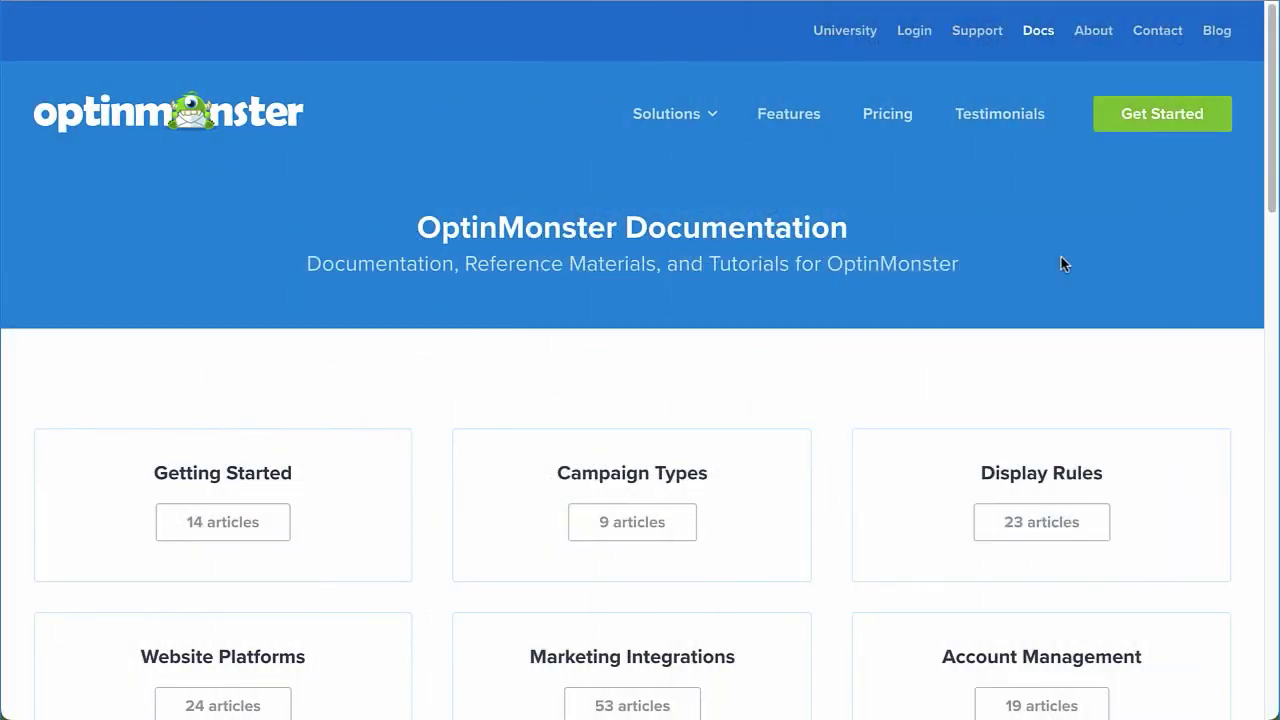
scroll(1063, 263, "down", 5)
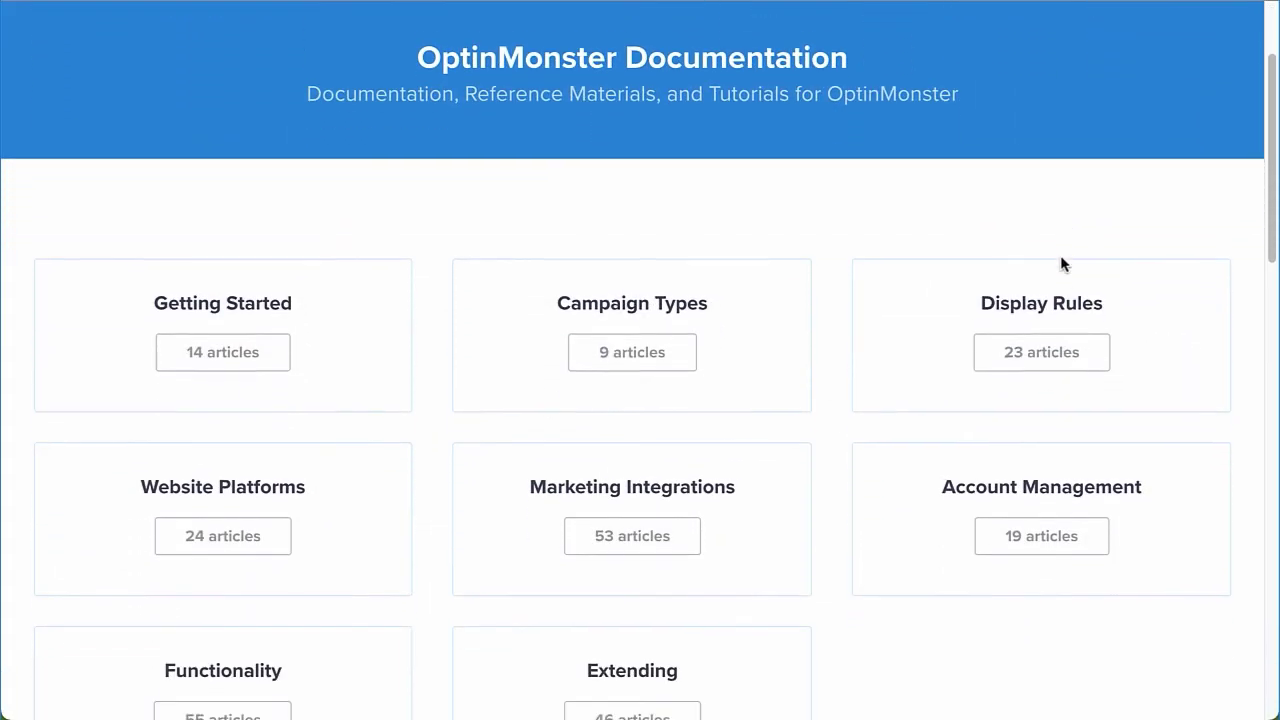